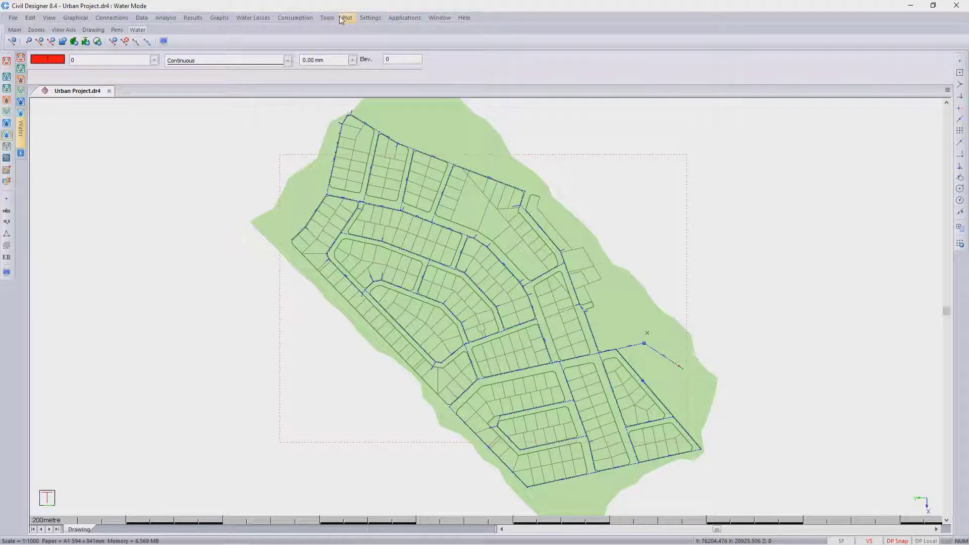
Step: Set the hydrant defaults to fire-risk category Low-risk Group 1 and accept the dialog
left_click(369, 17)
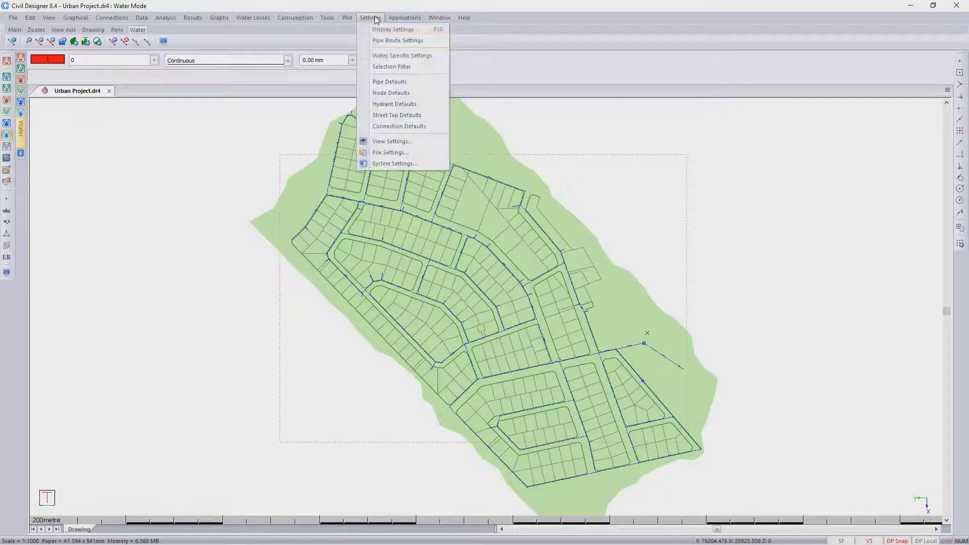
left_click(394, 104)
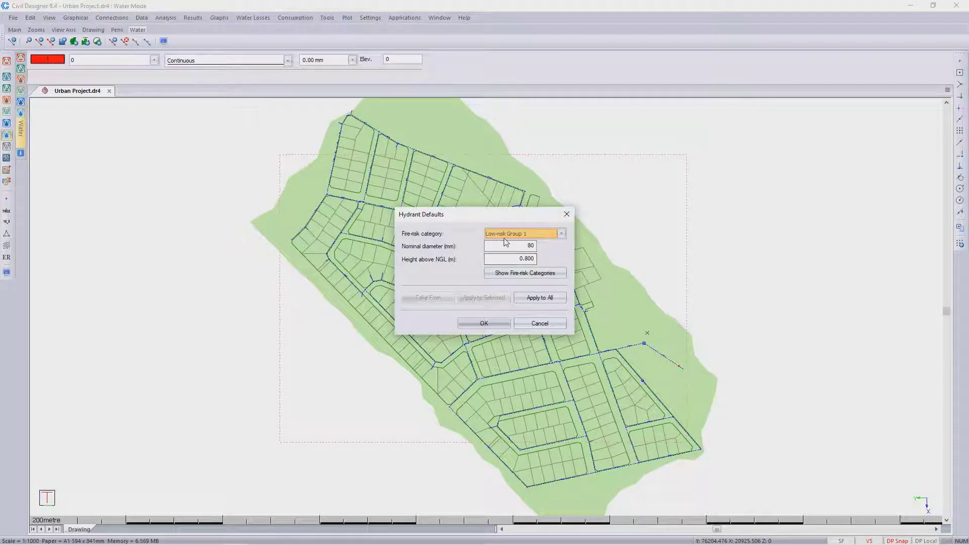
left_click(561, 233)
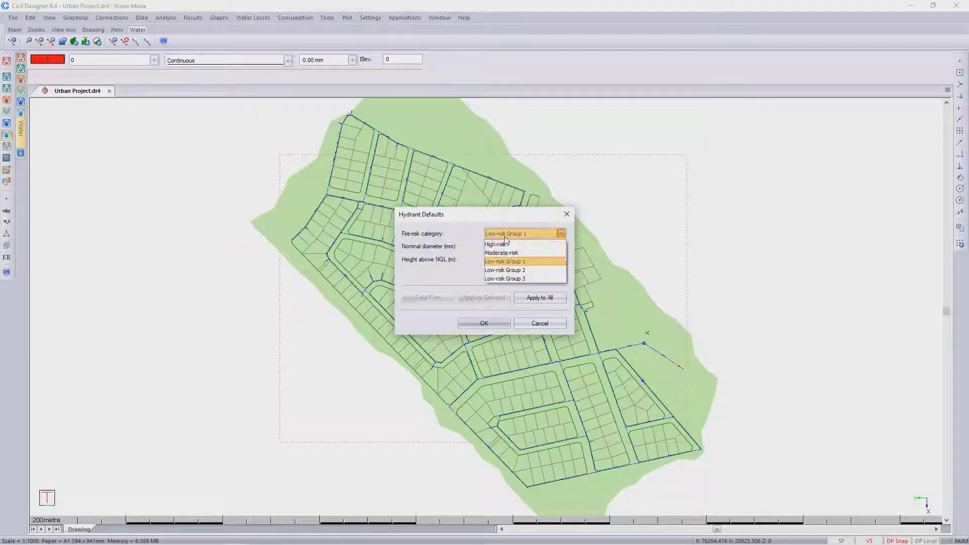
left_click(513, 263)
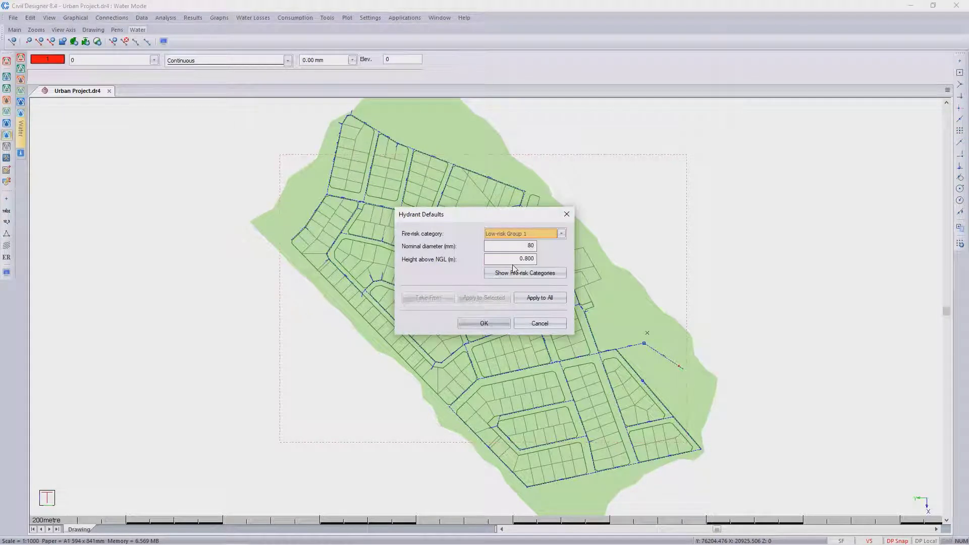
left_click(485, 322)
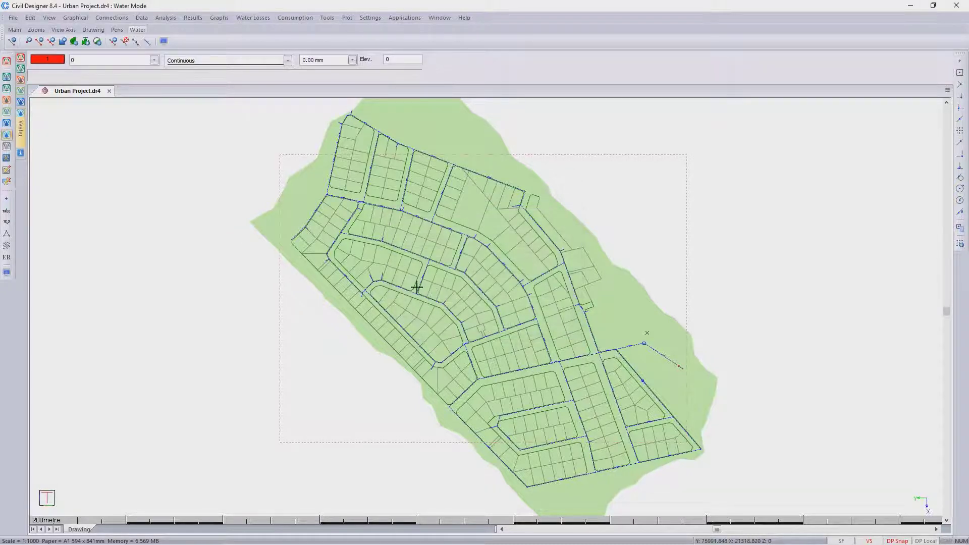
Step: Review the hydrant display settings and the available colour schemes, keeping the Default scheme
left_click(6, 272)
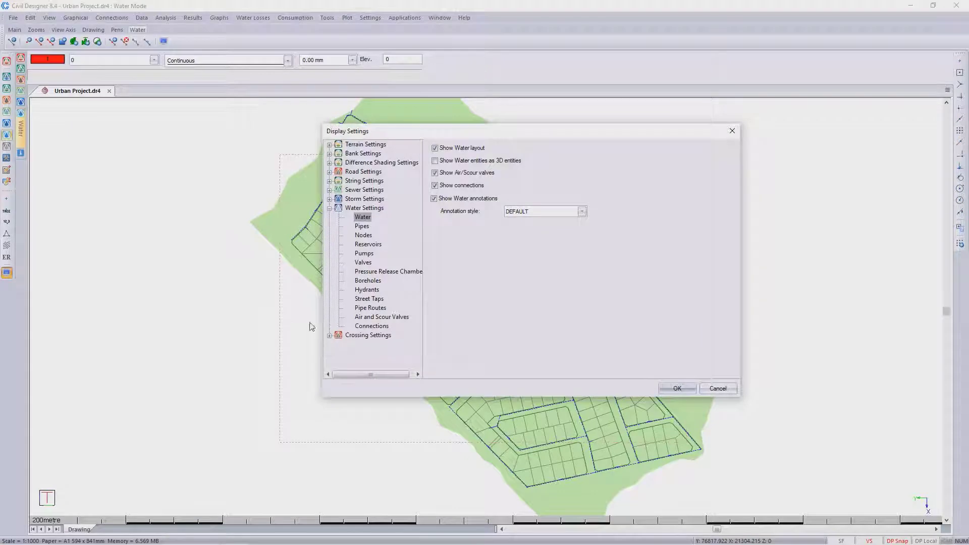
left_click(366, 289)
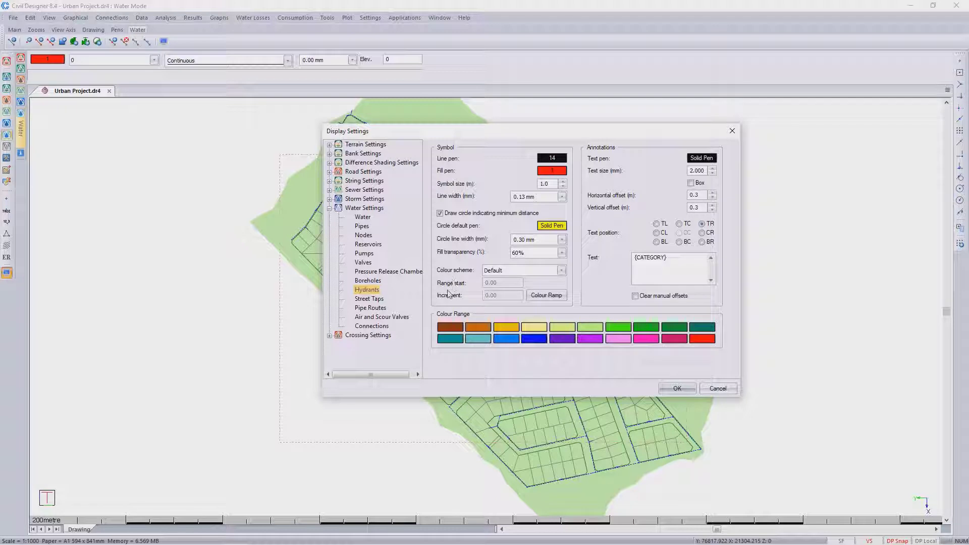
left_click(561, 271)
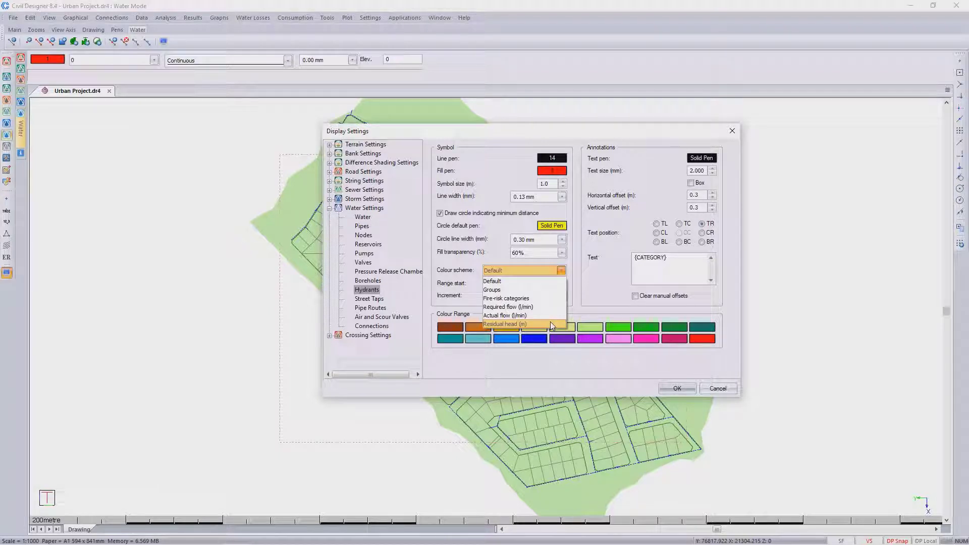
left_click(617, 281)
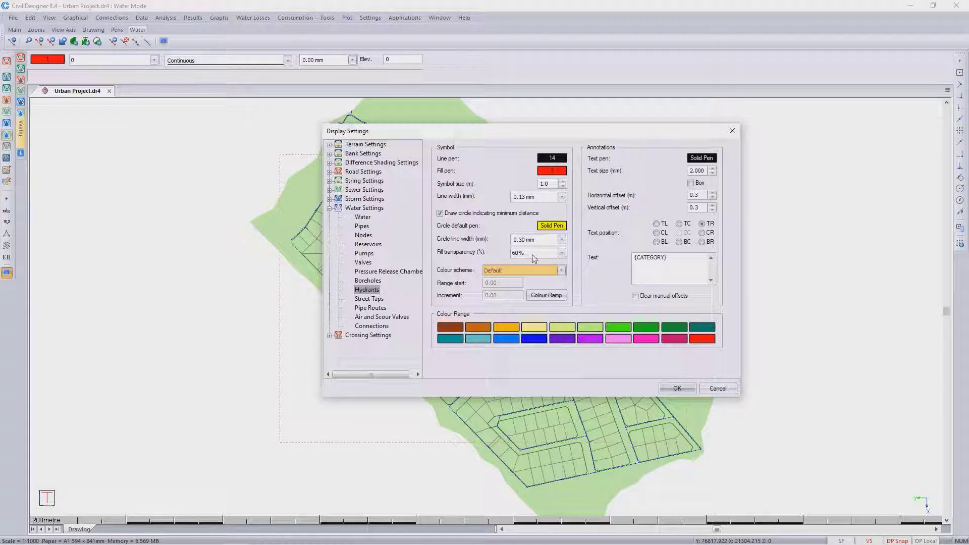
left_click(676, 388)
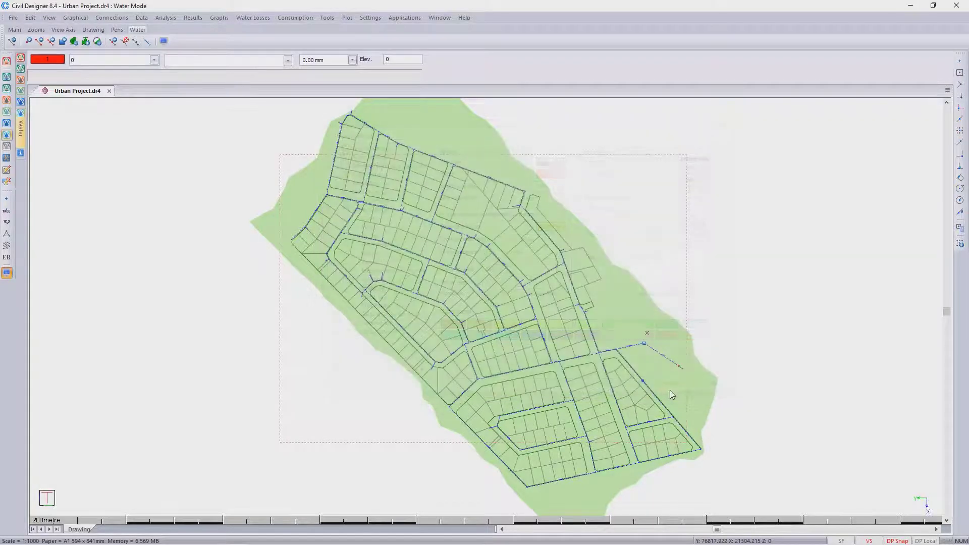
Step: Start drawing hydrants and place one on the existing node at the pipe junction in the network's upper-left part
left_click(70, 18)
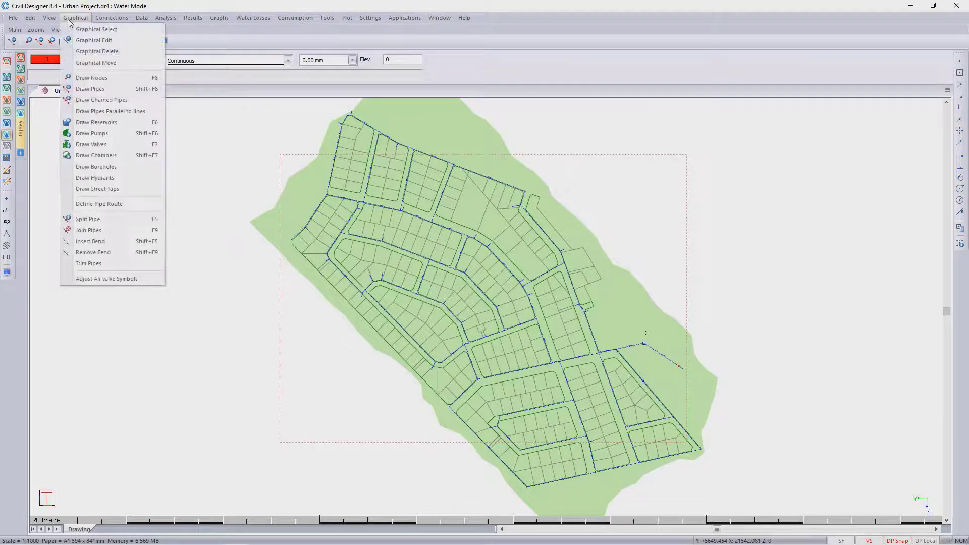
left_click(127, 178)
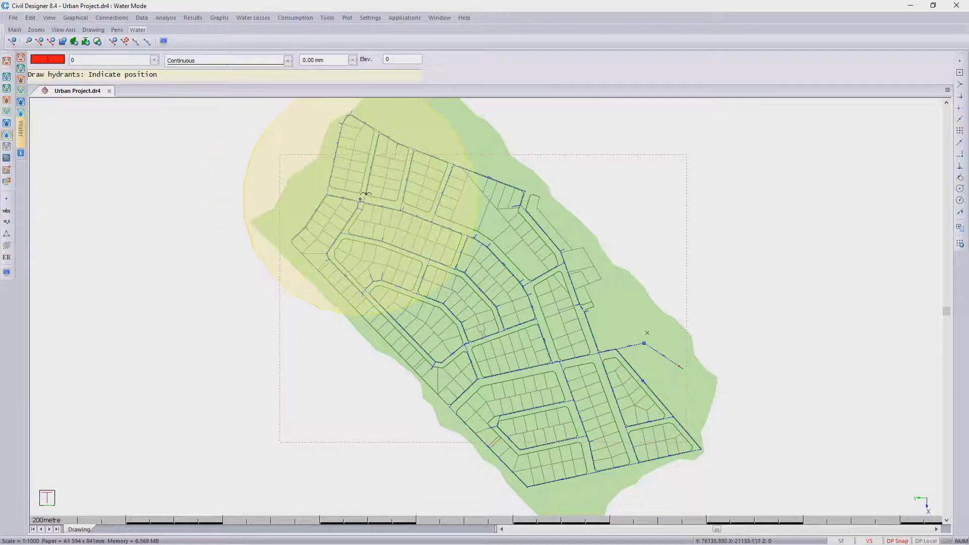
scroll(360, 199, "up", 2)
scroll(486, 309, "up", 1)
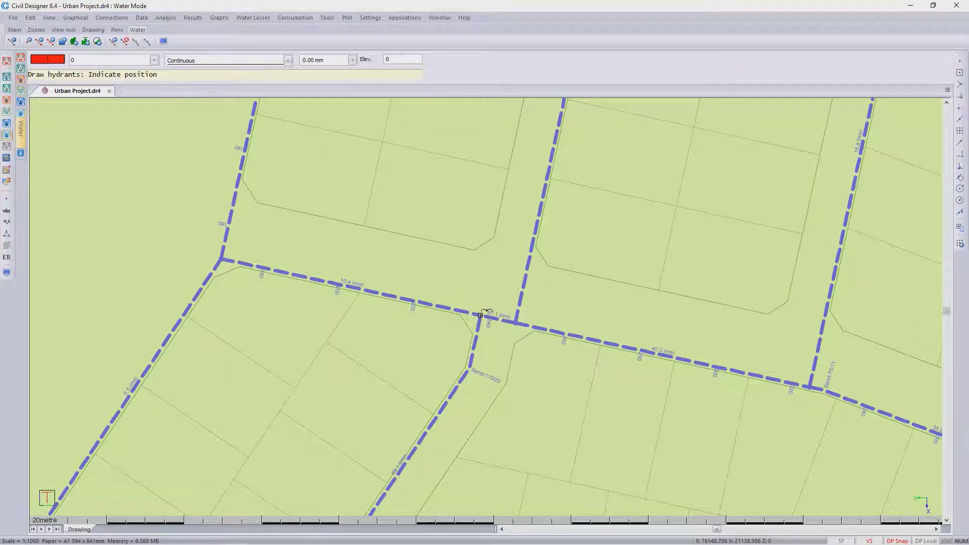
left_click(481, 315)
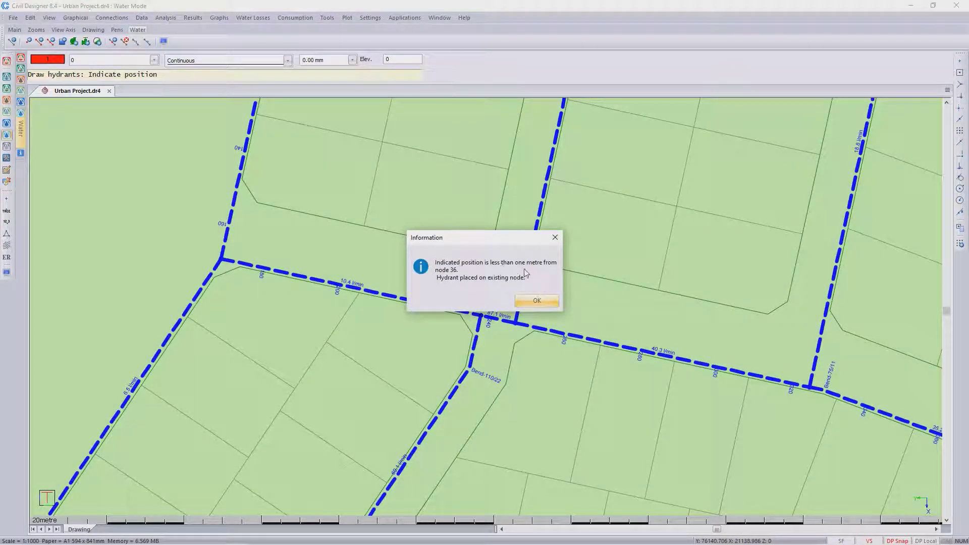
left_click(537, 301)
Step: Place a second hydrant at the side-street junction on the network's upper-right boundary pipe, using Snap to node
scroll(486, 302, "down", 5)
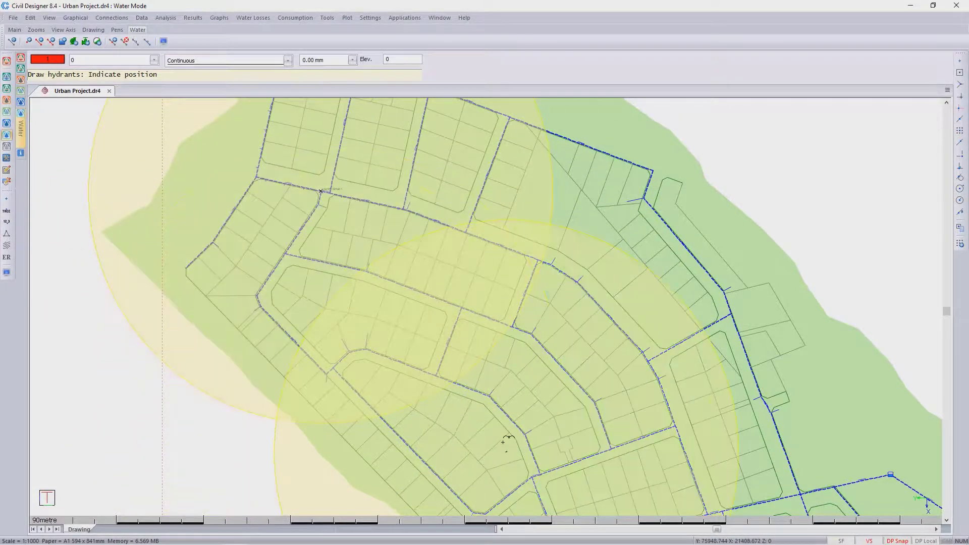
middle_click_drag(503, 437, 436, 328)
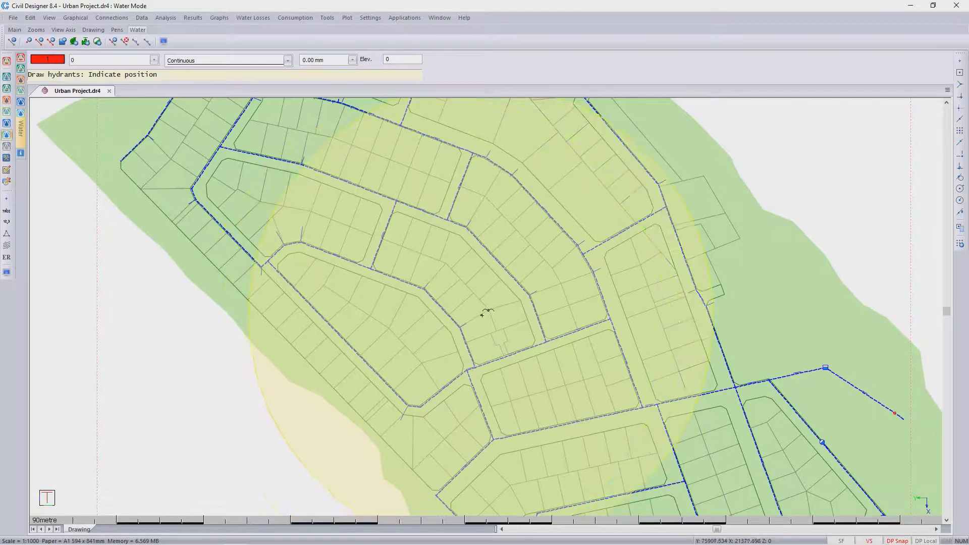
scroll(474, 287, "down", 3)
scroll(475, 271, "up", 3)
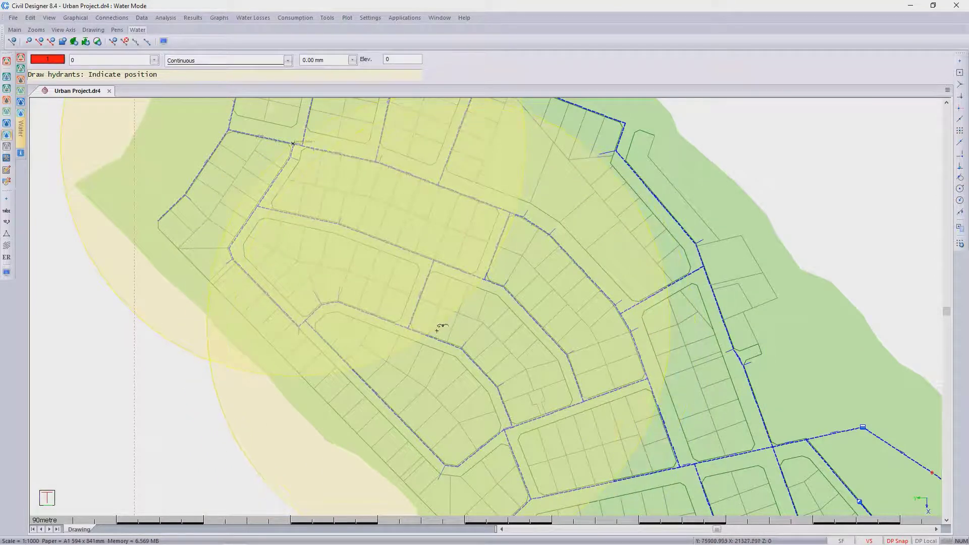
middle_click_drag(556, 281, 476, 362)
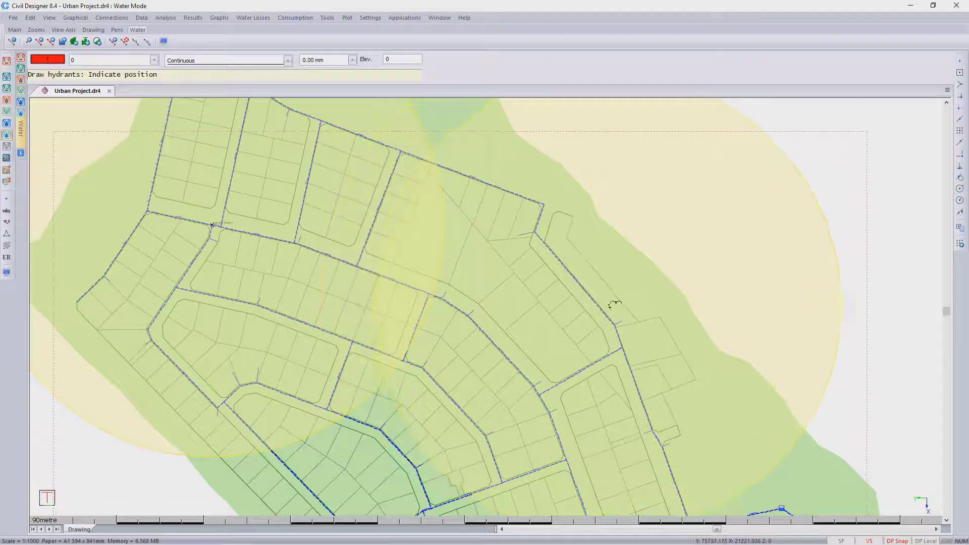
scroll(486, 305, "up", 3)
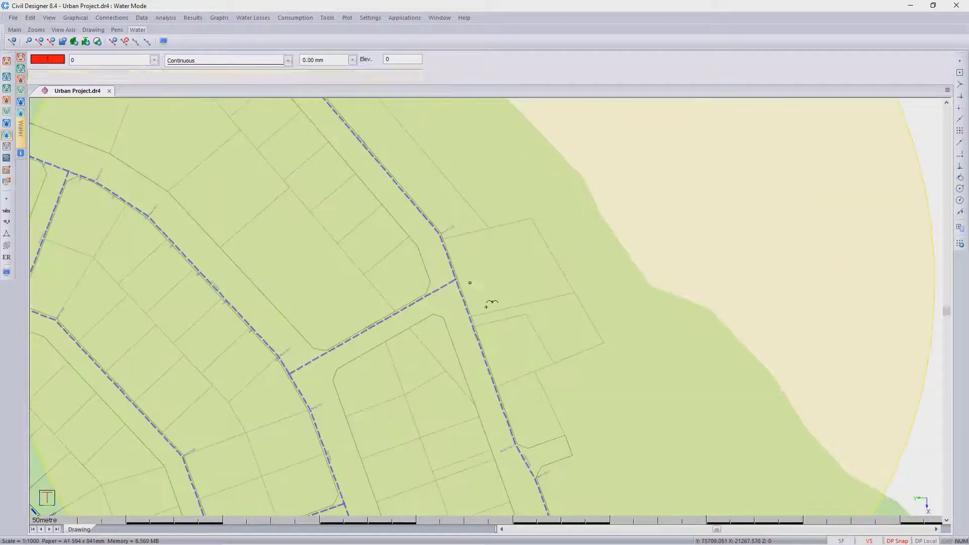
scroll(488, 298, "down", 3)
mouse_move(484, 289)
middle_mouse_down()
mouse_move(622, 367)
mouse_move(619, 379)
middle_mouse_up()
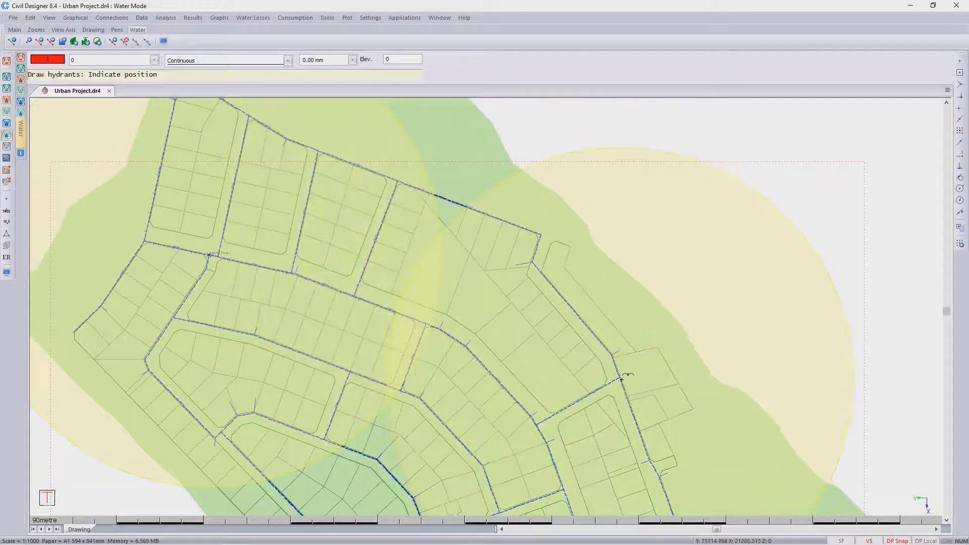
mouse_move(619, 384)
middle_mouse_down()
mouse_move(595, 254)
mouse_move(607, 207)
mouse_move(628, 304)
middle_mouse_up()
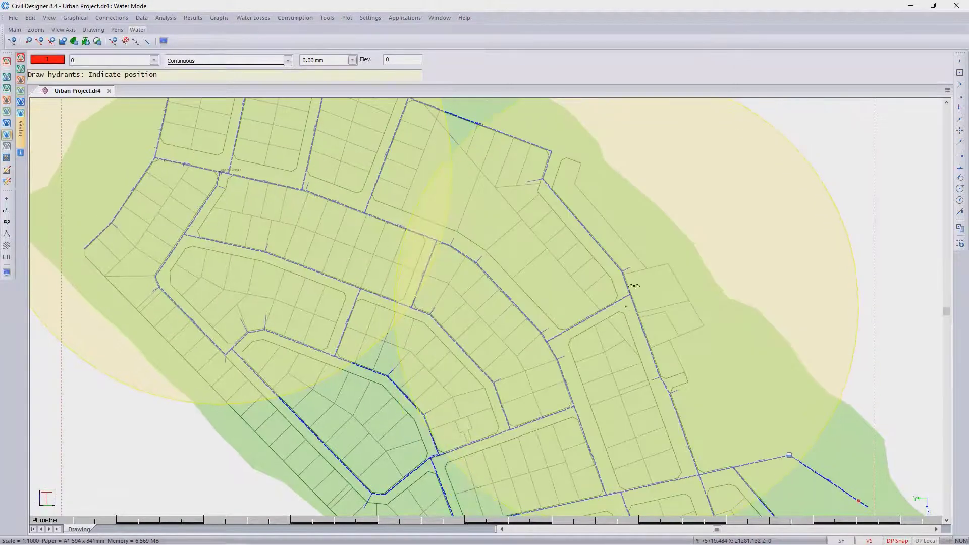
left_click(629, 295)
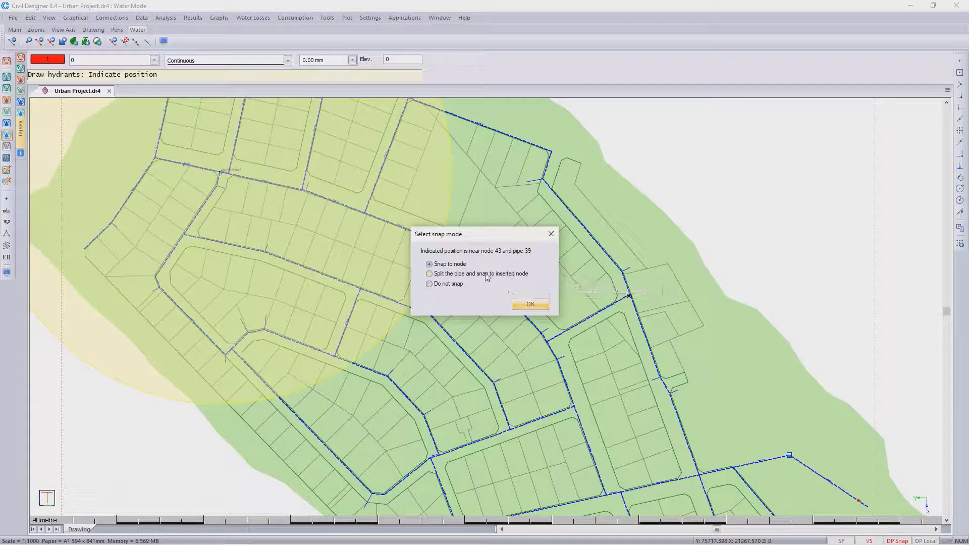
left_click(530, 304)
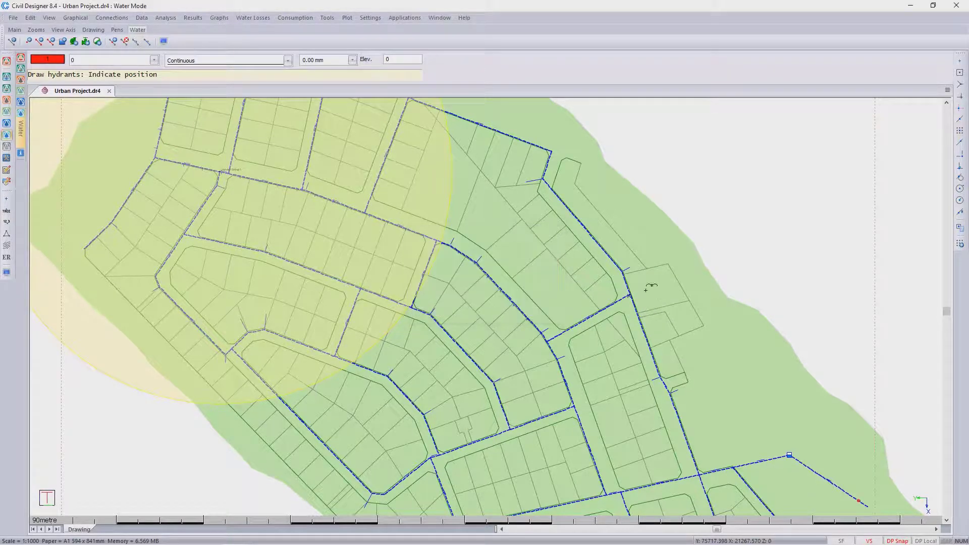
Step: Place a hydrant on the existing junction node midway along the network's lowest boundary pipe
scroll(634, 335, "down", 2)
scroll(479, 386, "up", 1)
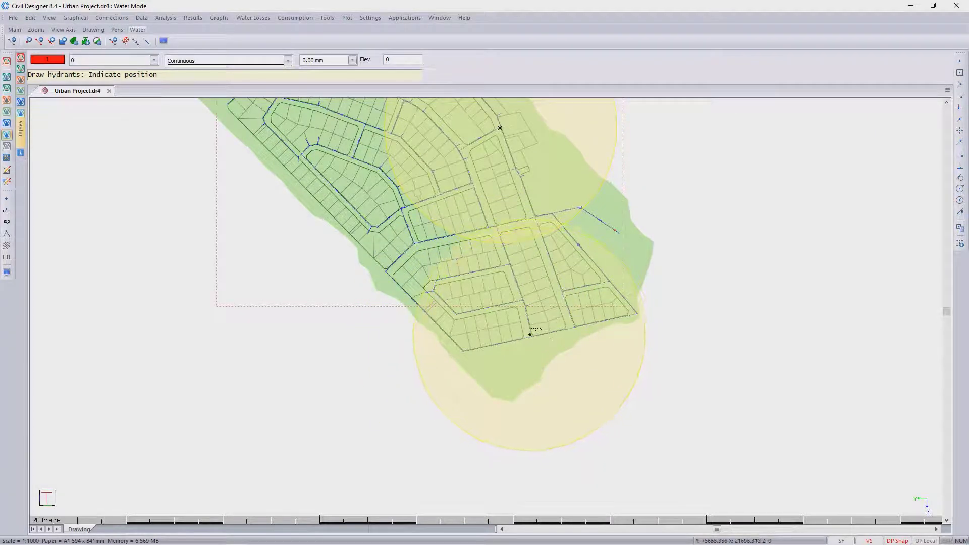
left_click(522, 338)
middle_click_drag(523, 338, 561, 414)
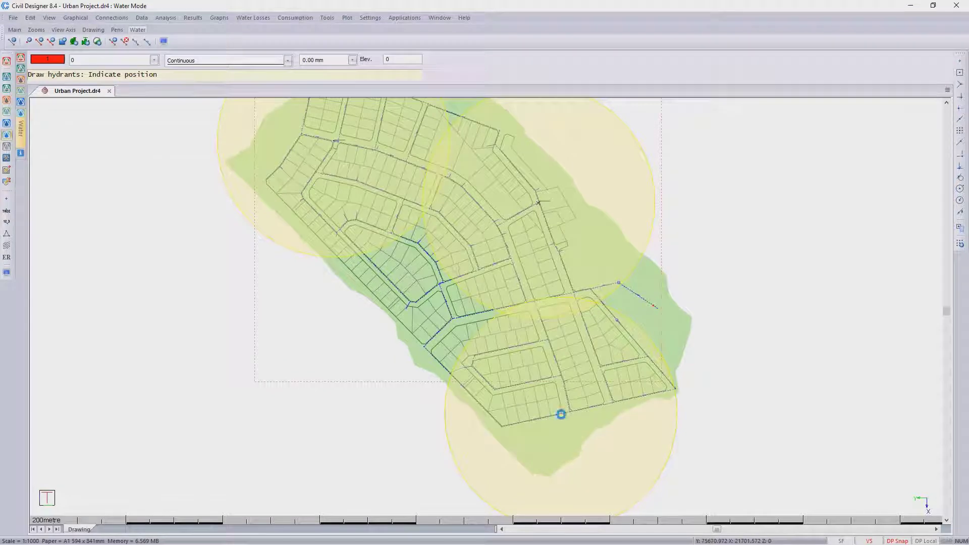
scroll(565, 412, "up", 3)
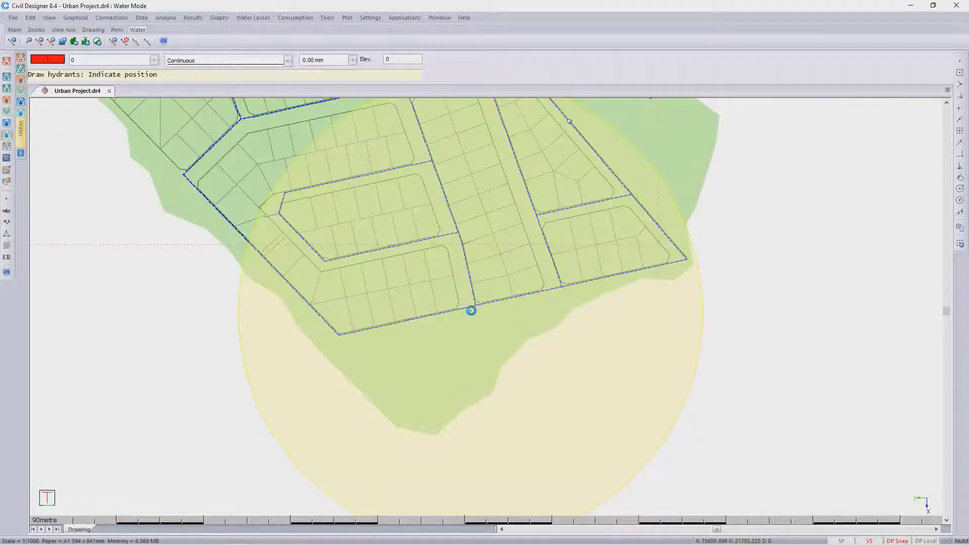
left_click(474, 305)
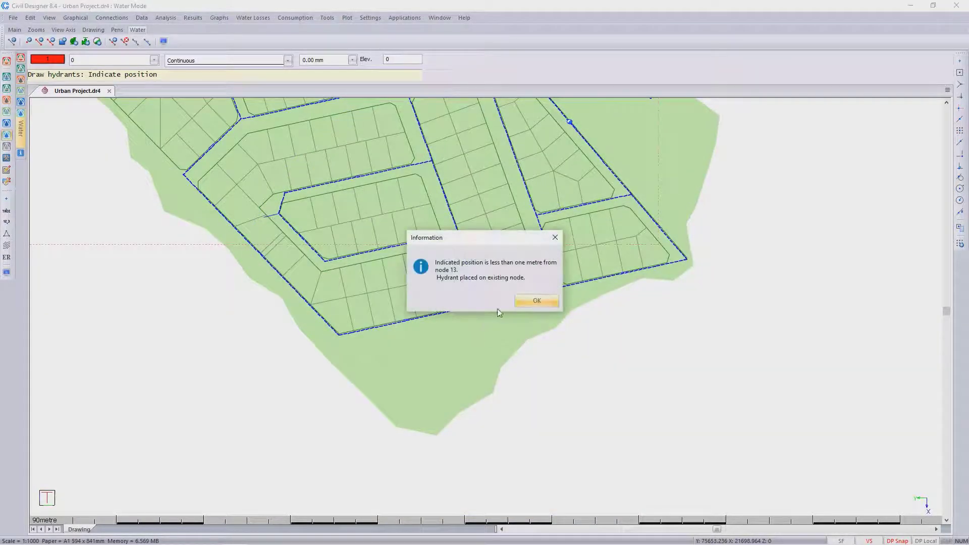
left_click(530, 301)
Step: Place a hydrant at the street junction between the two upper hydrants, using Snap to node
scroll(521, 297, "down", 3)
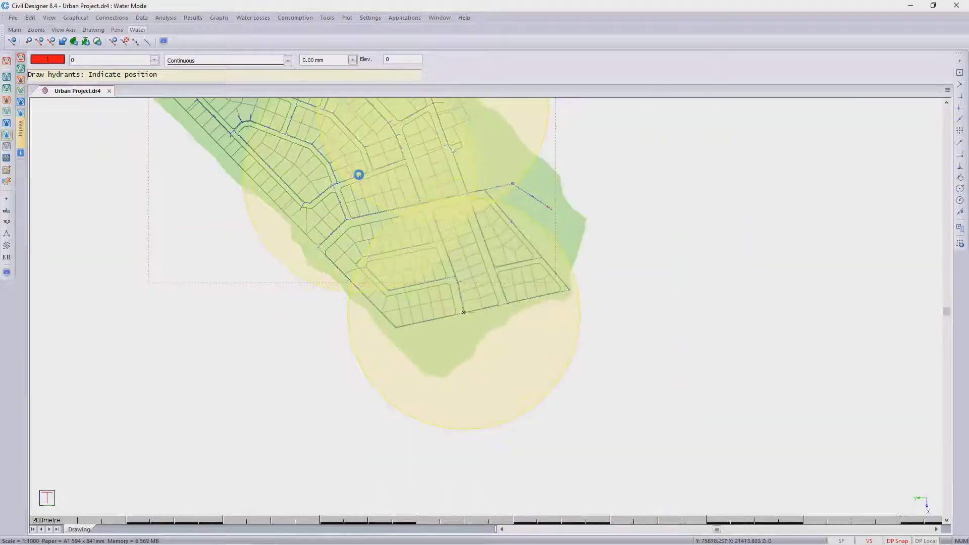
middle_click_drag(466, 329, 469, 336)
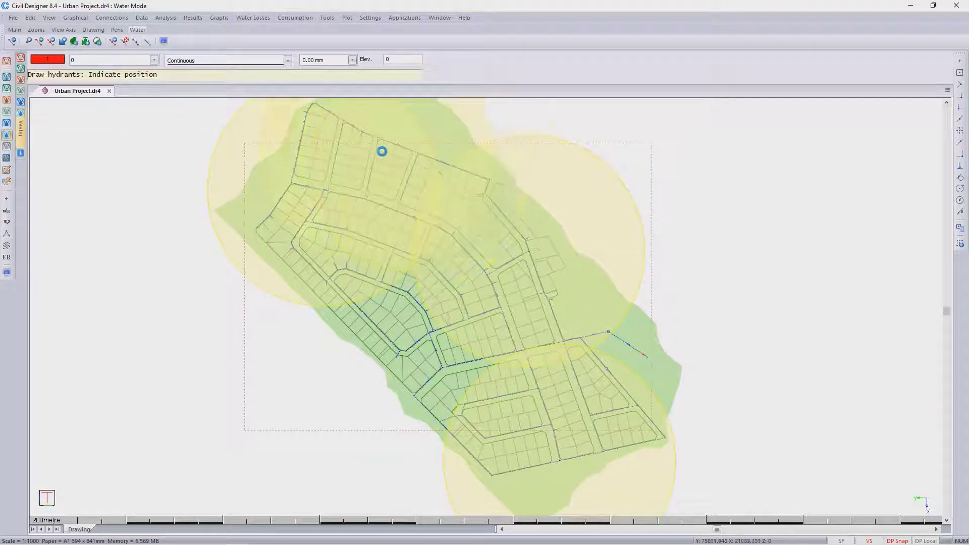
scroll(429, 157, "up", 2)
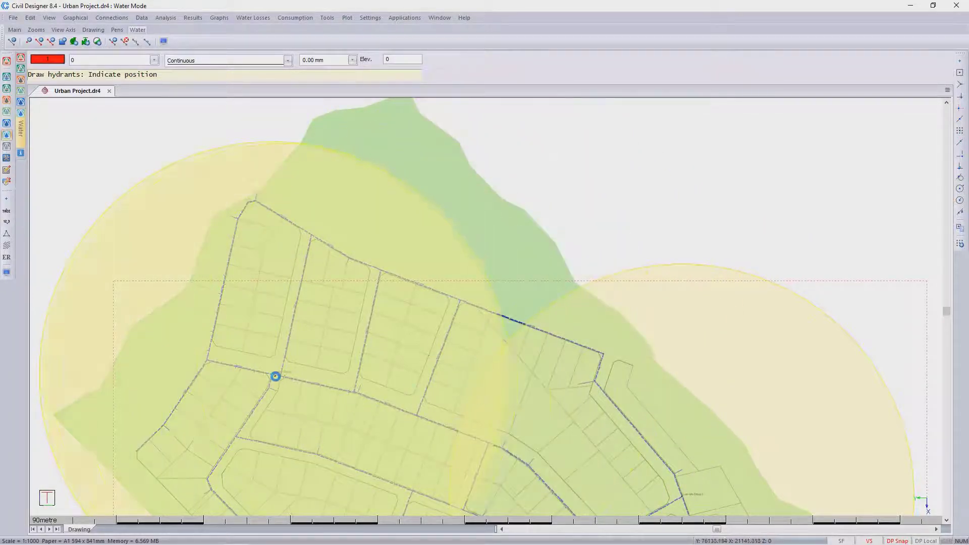
left_click(270, 373)
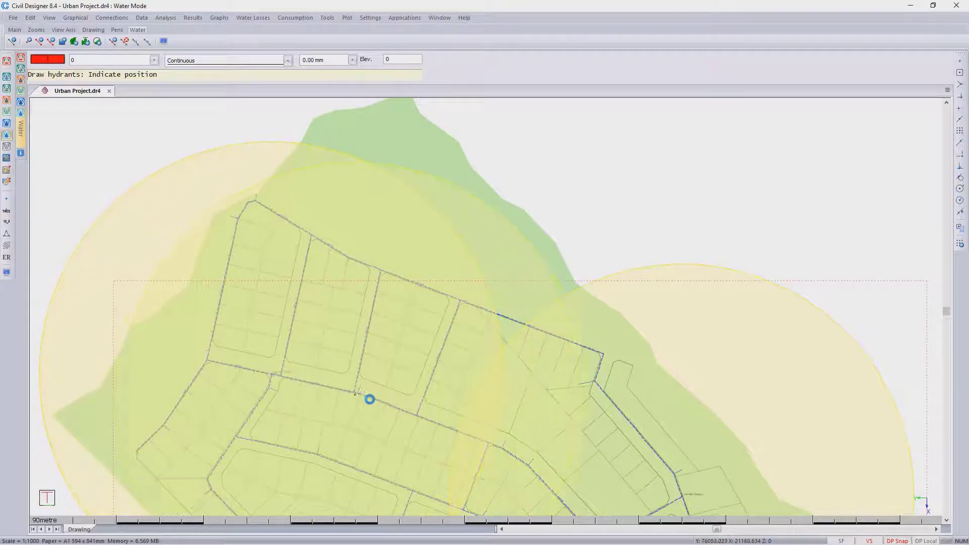
middle_click_drag(514, 447, 464, 349)
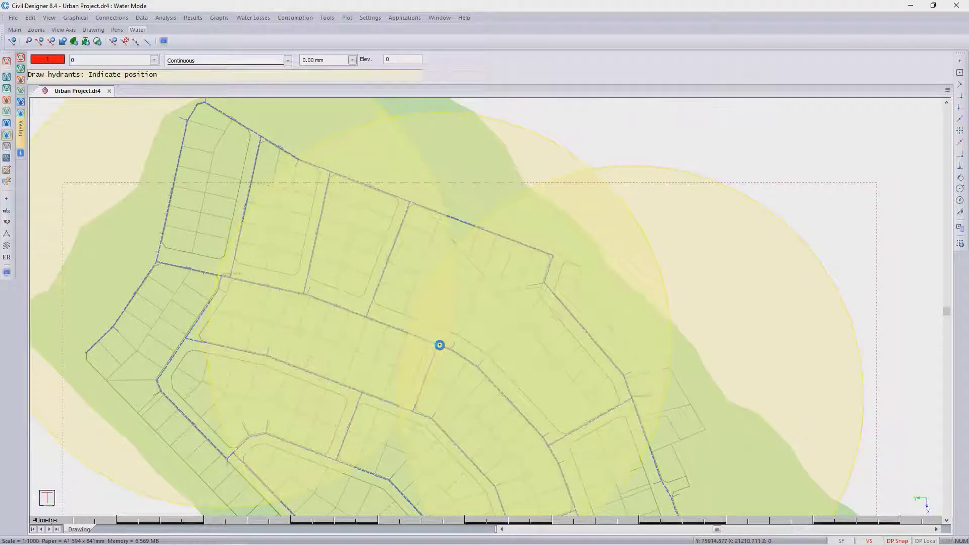
left_click(437, 345)
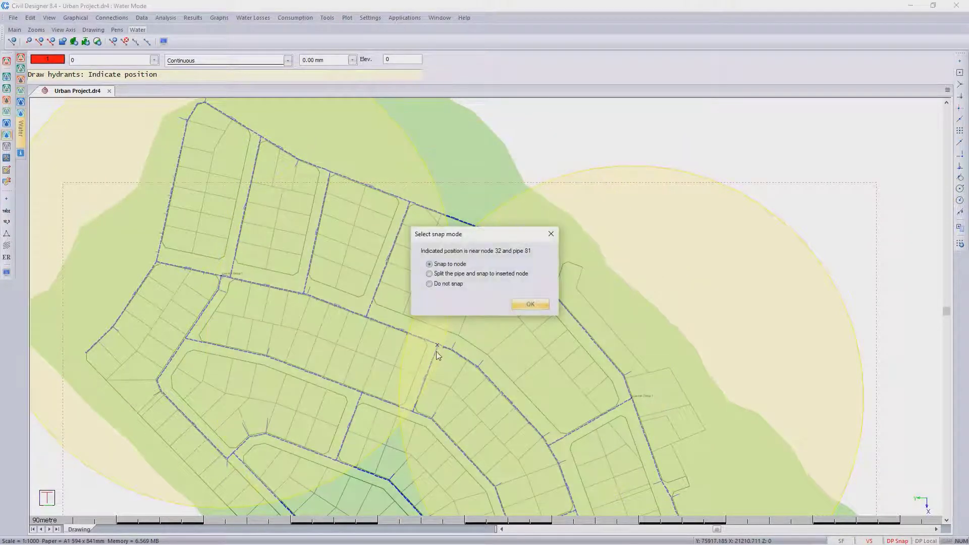
left_click(530, 304)
scroll(439, 440, "up", 4)
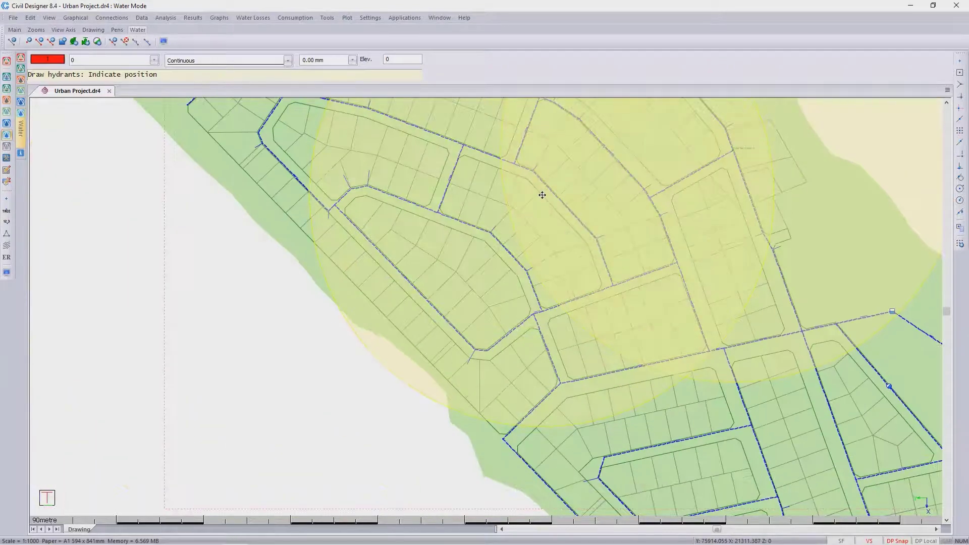
scroll(481, 306, "down", 3)
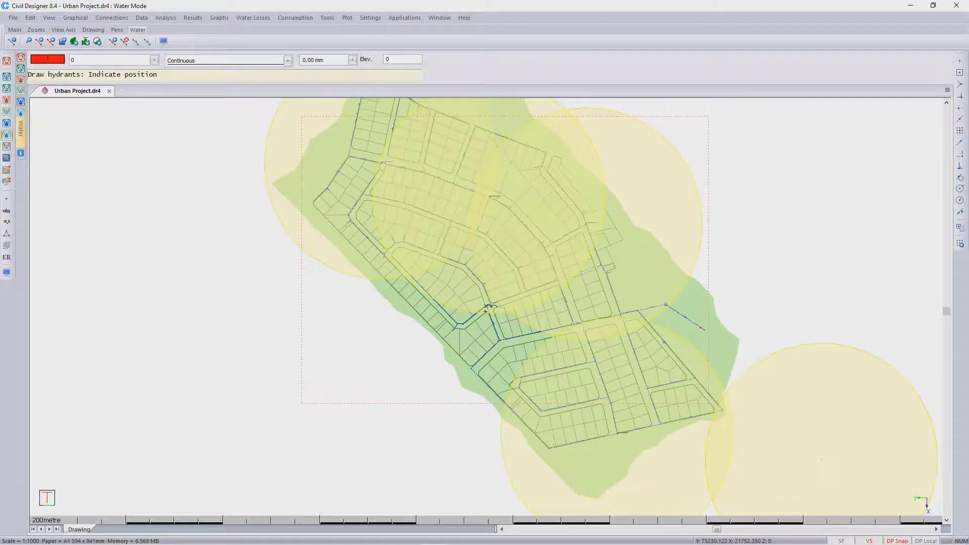
Step: Place a hydrant on pipe 63 just southwest of the central street junction, splitting the pipe and using the inserted node
scroll(487, 307, "up", 4)
scroll(500, 309, "up", 6)
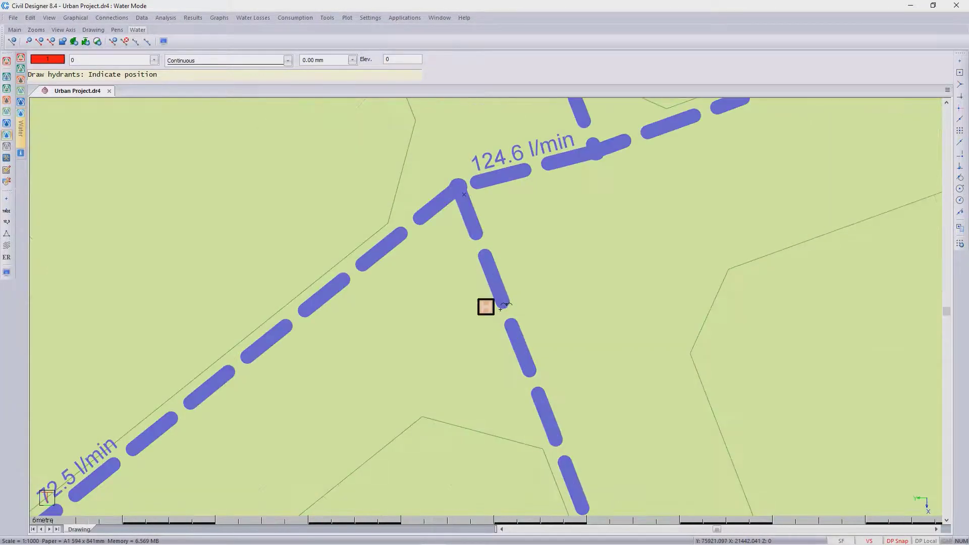
scroll(484, 305, "down", 2)
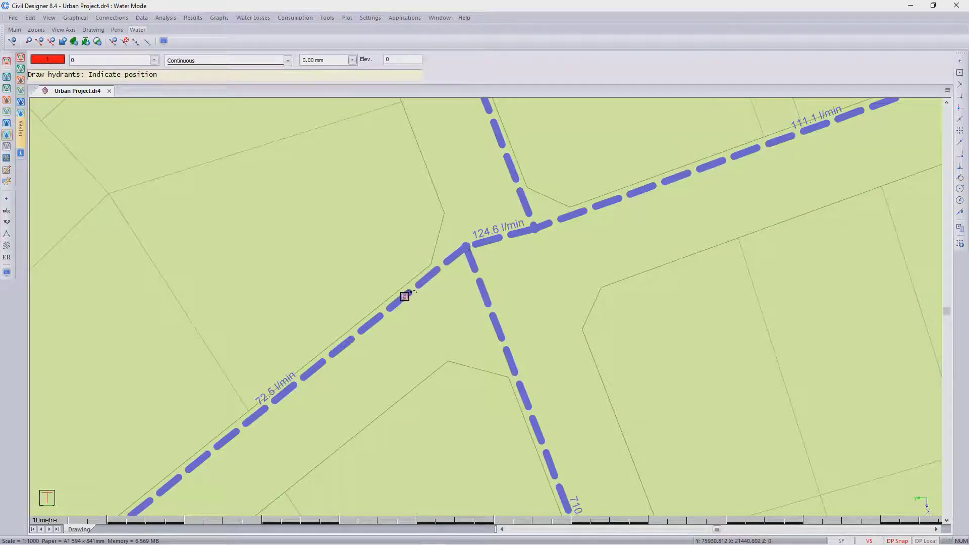
left_click(405, 296)
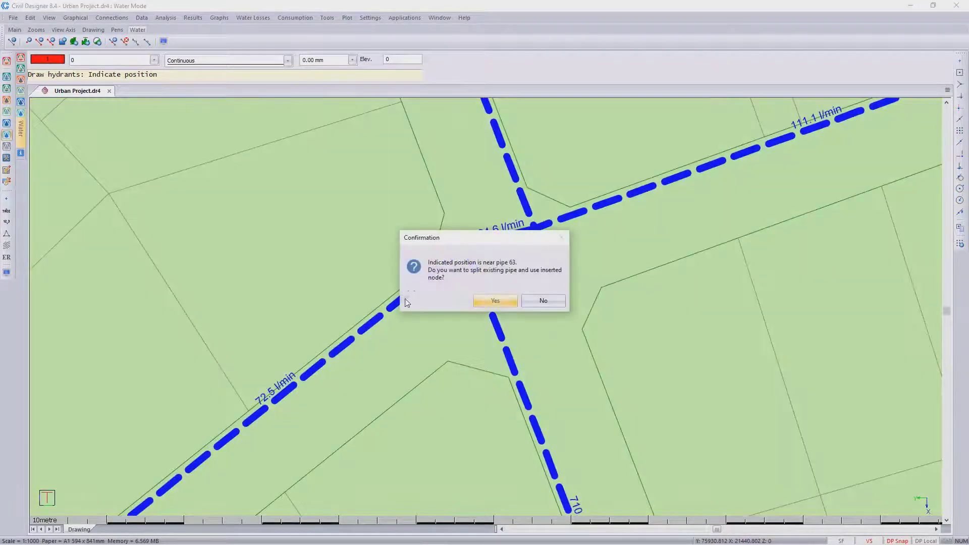
left_click(494, 301)
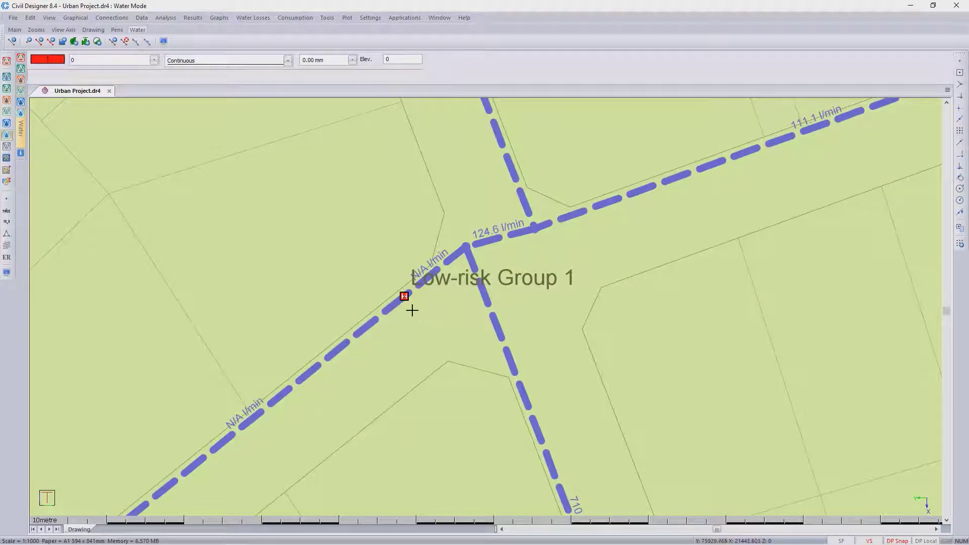
Step: Run a Fire Flow Analysis with all its optional settings left off, and review the analysis messages through to the end
scroll(412, 310, "down", 2)
scroll(486, 305, "up", 2)
scroll(486, 306, "down", 2)
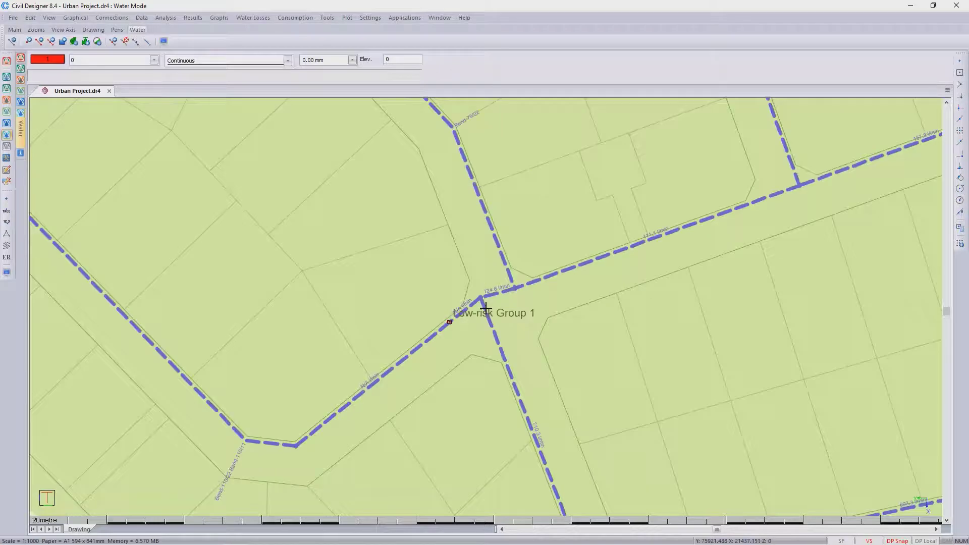
scroll(486, 307, "down", 6)
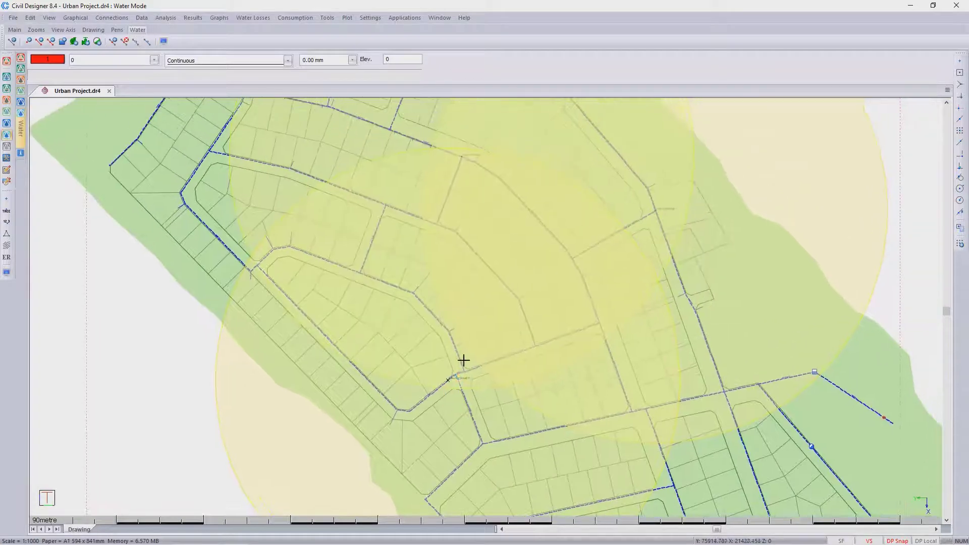
scroll(510, 301, "down", 1)
scroll(486, 306, "up", 4)
scroll(485, 306, "down", 3)
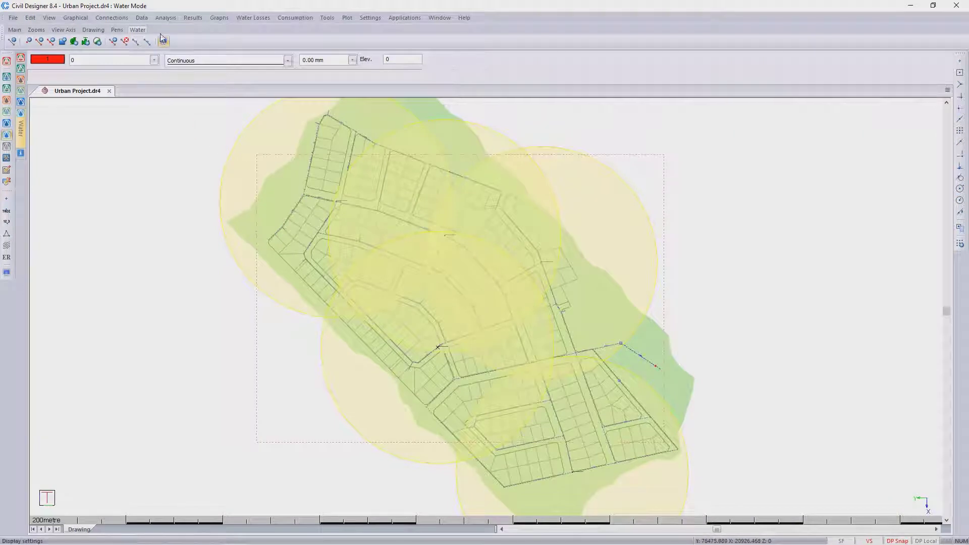
left_click(164, 18)
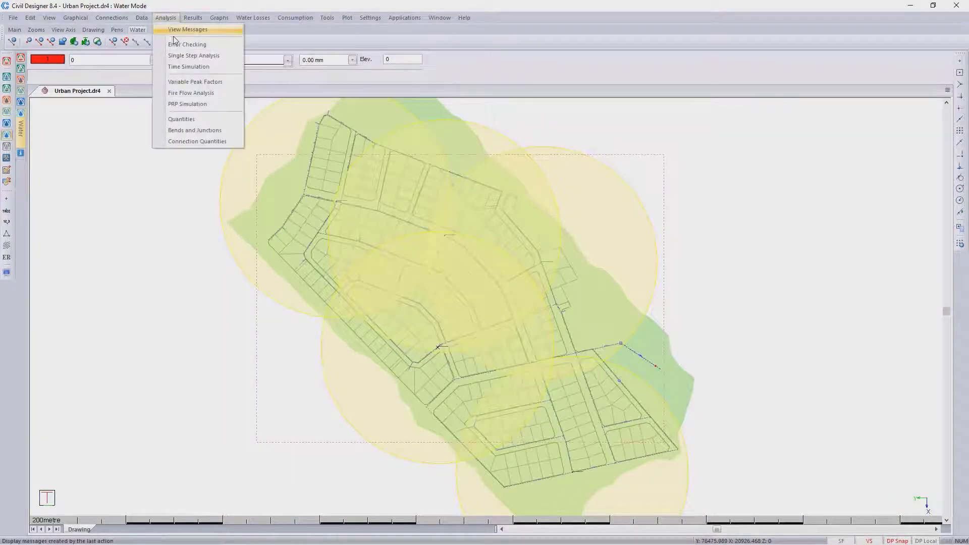
left_click(191, 93)
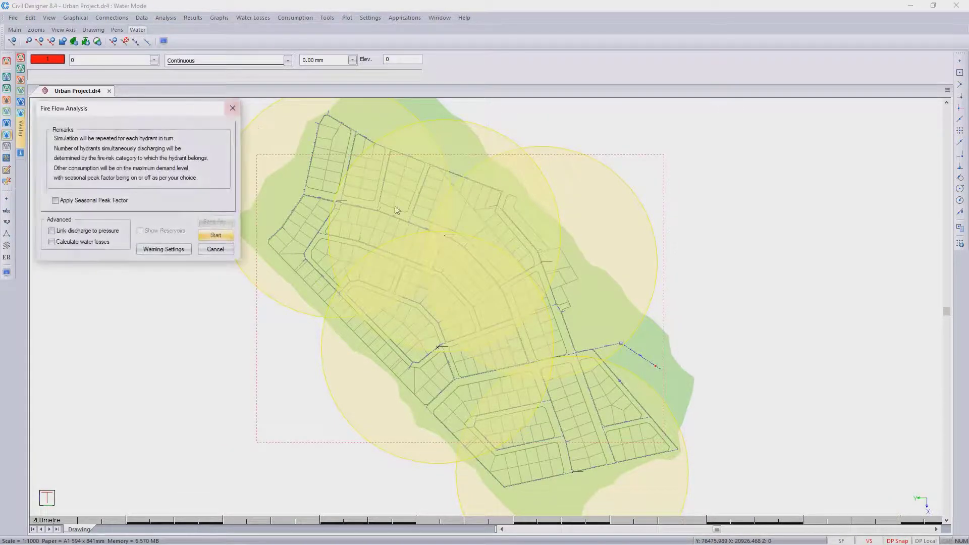
left_click(216, 235)
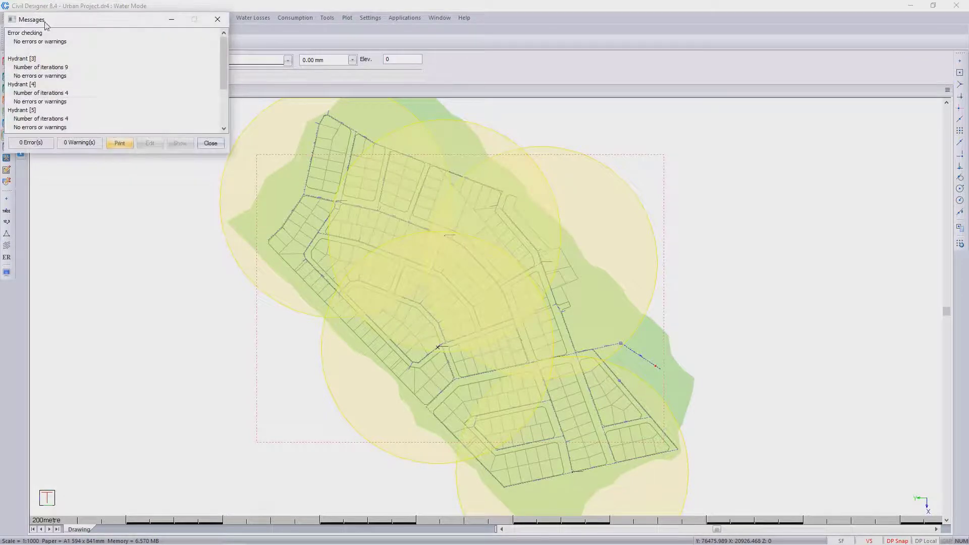
scroll(66, 83, "down", 3)
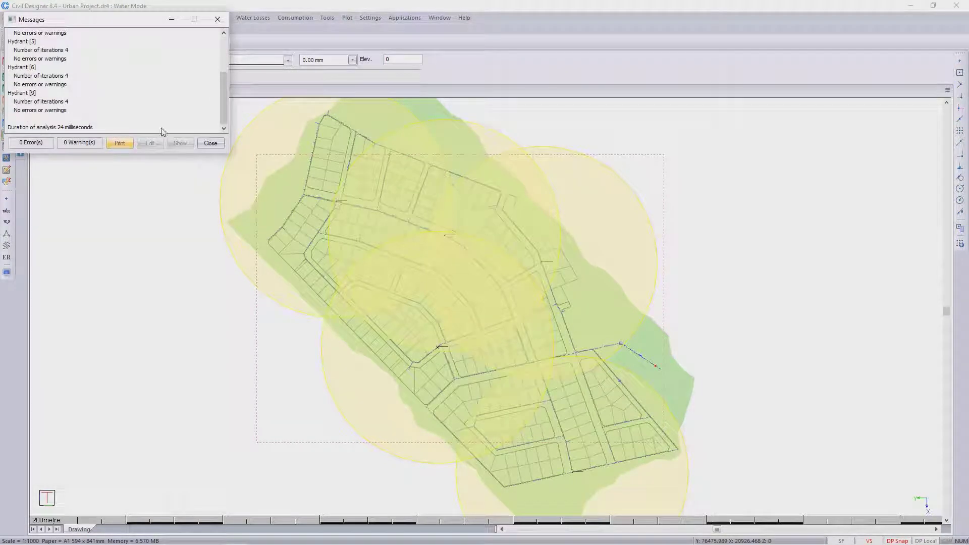
left_click(217, 145)
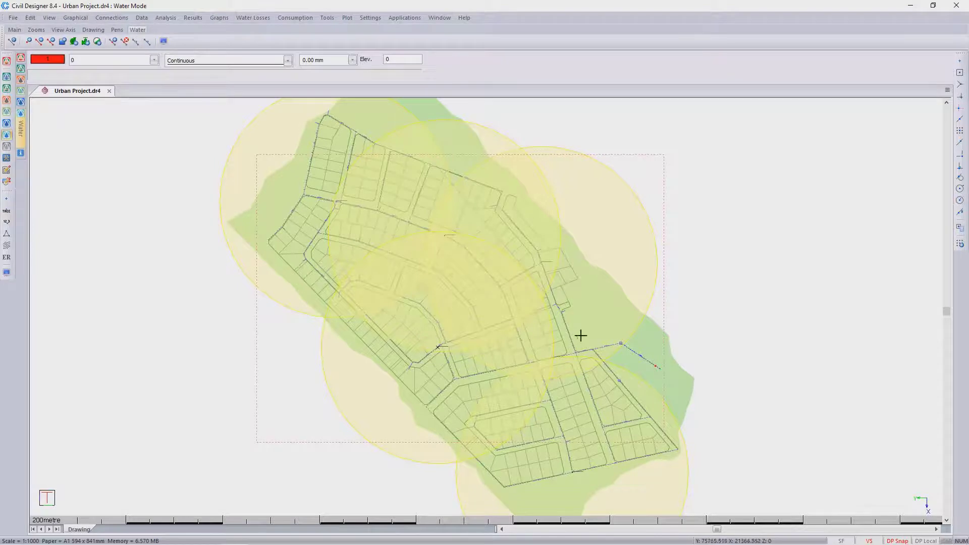
Step: Step through each hydrant's results in the latest Fire Flow Analysis, watching the flow in the pipe beside the reservoir
scroll(603, 349, "up", 3)
scroll(502, 291, "up", 3)
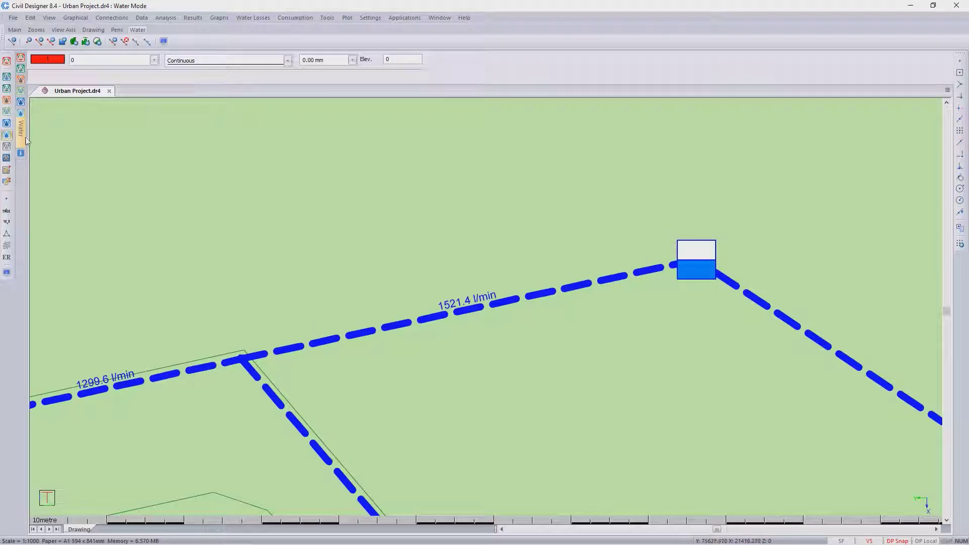
mouse_move(25, 138)
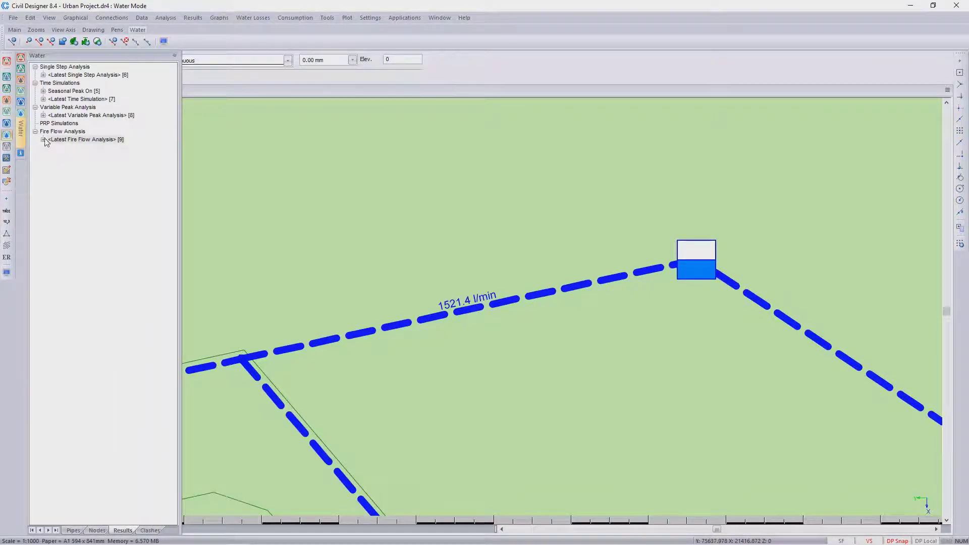
left_click(44, 140)
left_click(69, 147)
left_click(66, 156)
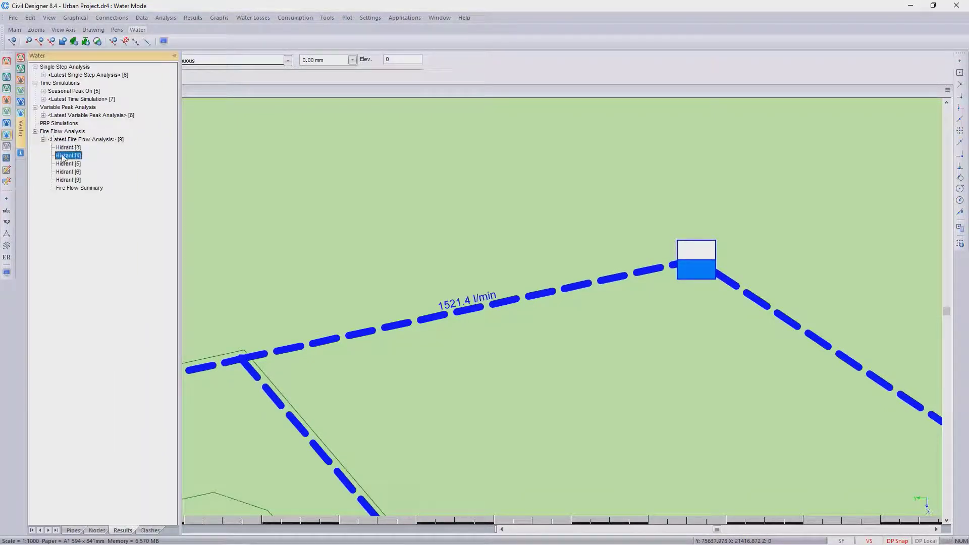
left_click(65, 164)
left_click(66, 172)
left_click(70, 180)
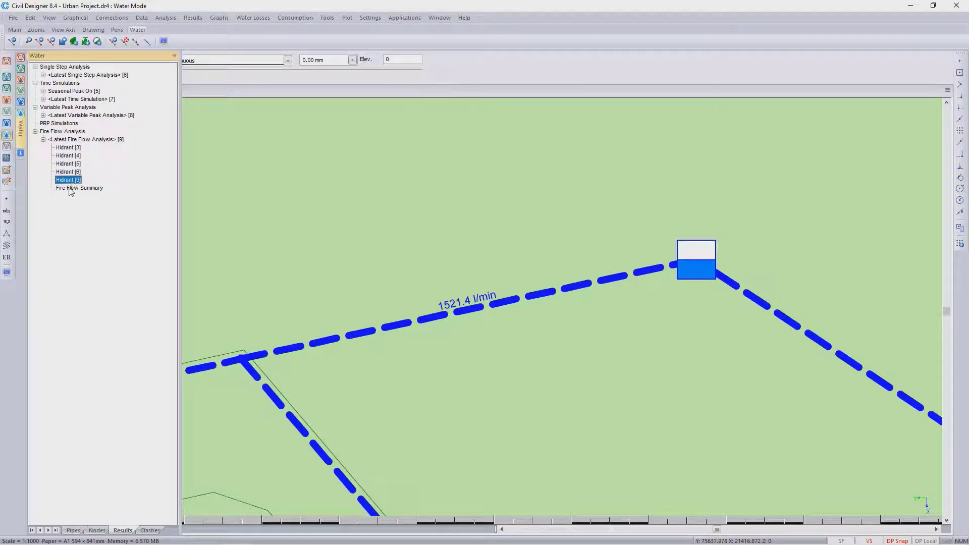
Step: Show the Hydrant Summary results of the fire flow analysis for the whole network
scroll(484, 338, "down", 8)
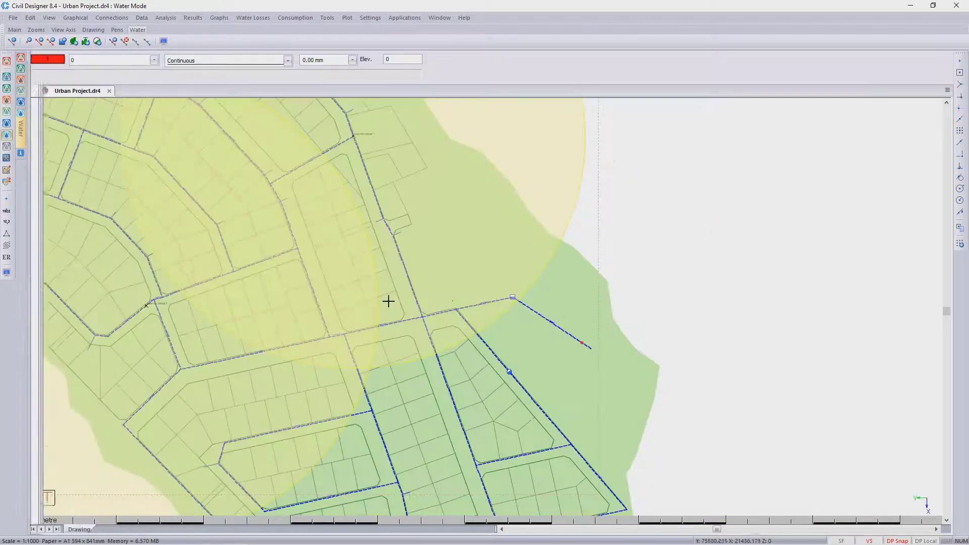
middle_click_drag(436, 279, 471, 345)
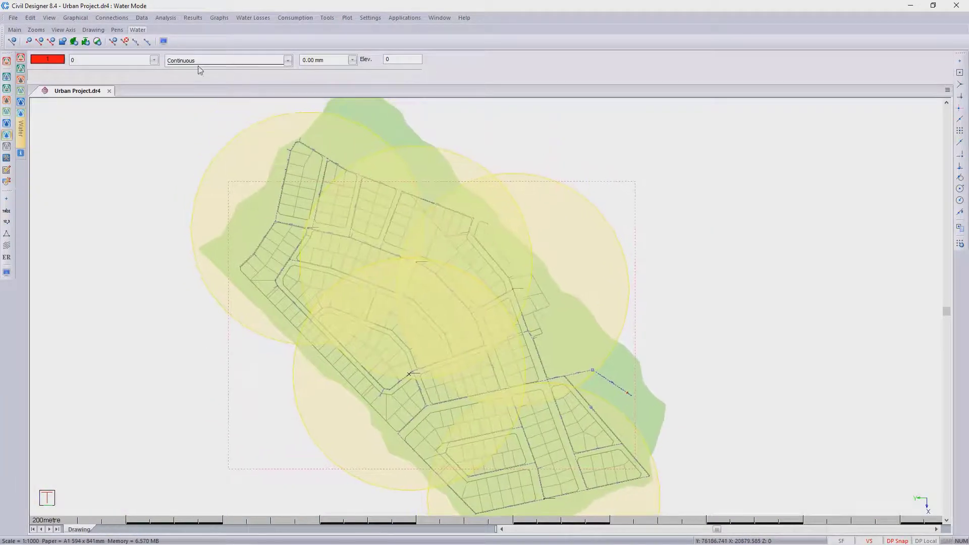
left_click(193, 17)
left_click(227, 123)
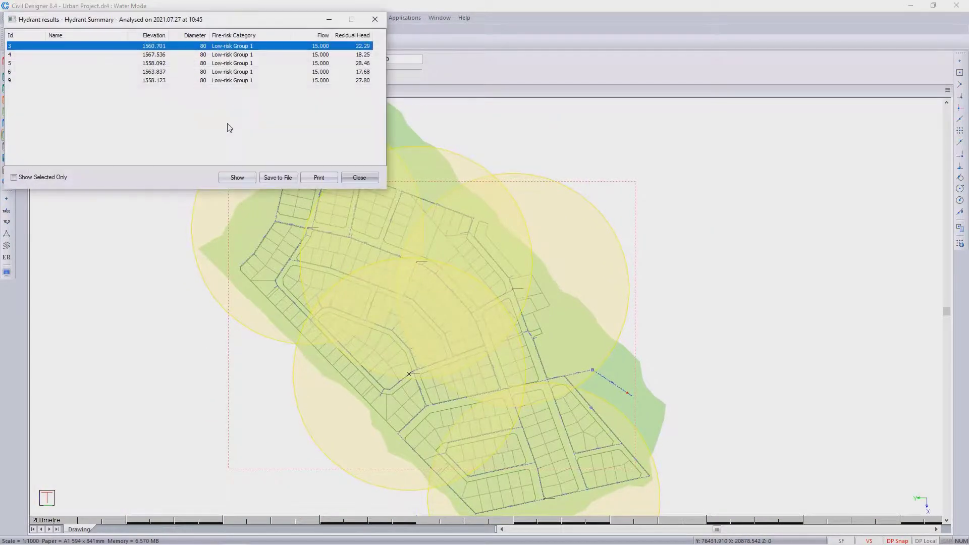